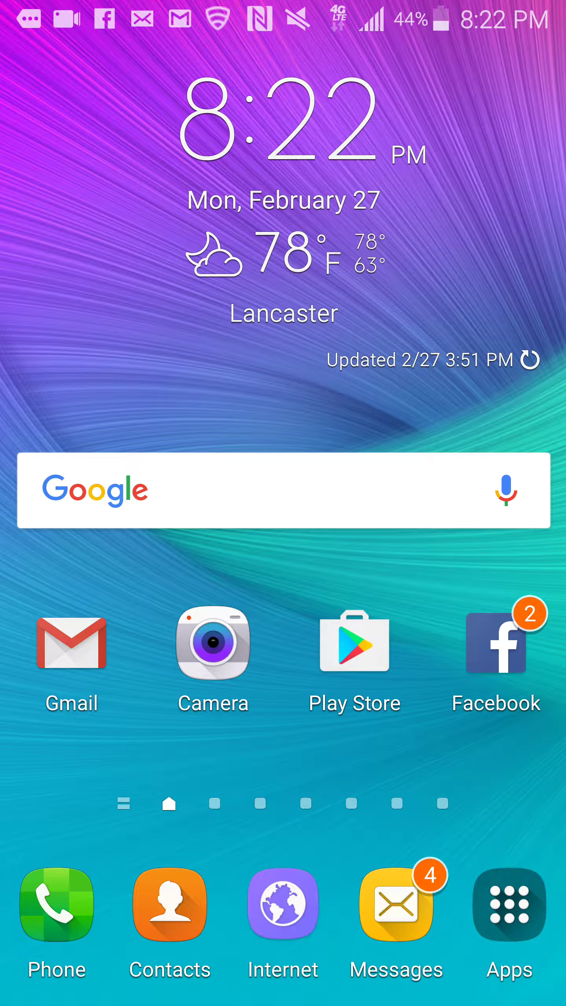
Open the app drawer and swipe back to the page showing the Settings icon
click(509, 911)
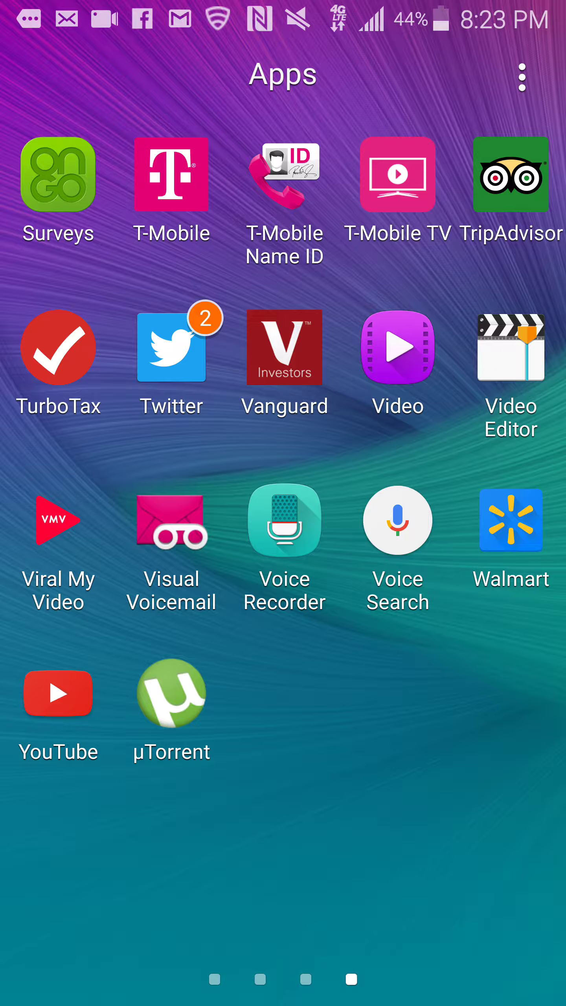
drag(157, 550, 471, 550)
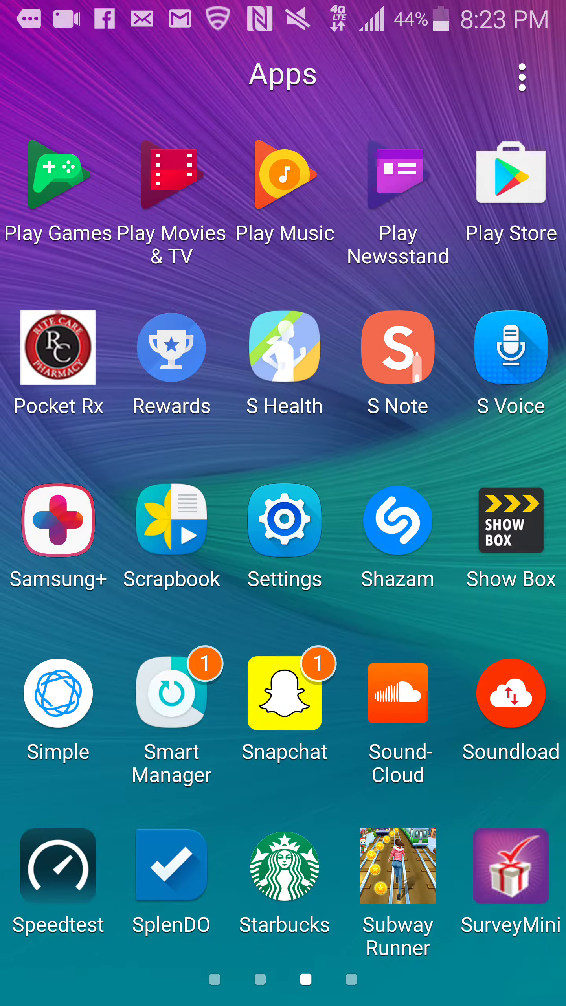
Launch Settings and pick the Mobile networks search result for 'mob'
click(285, 520)
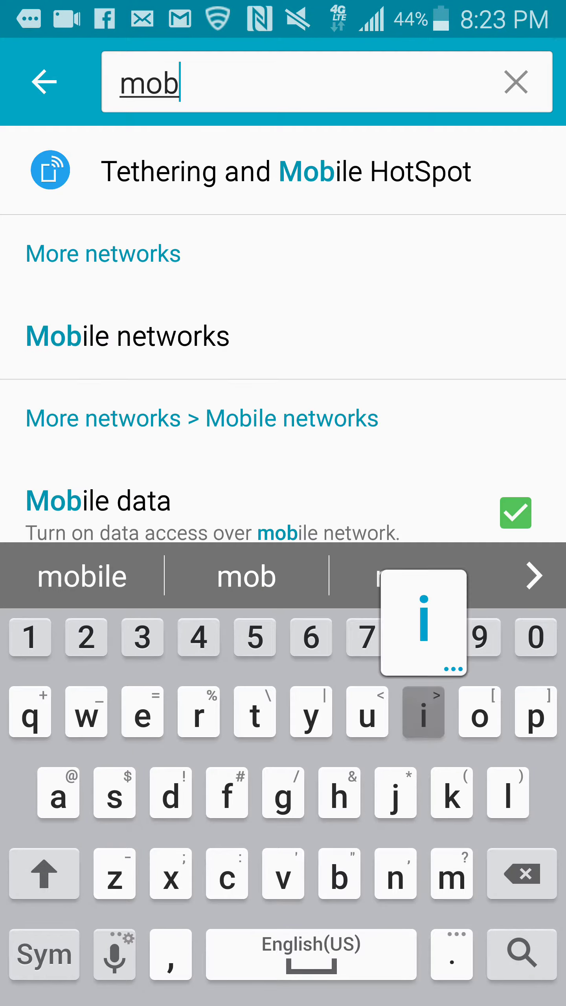
text(ile)
click(287, 171)
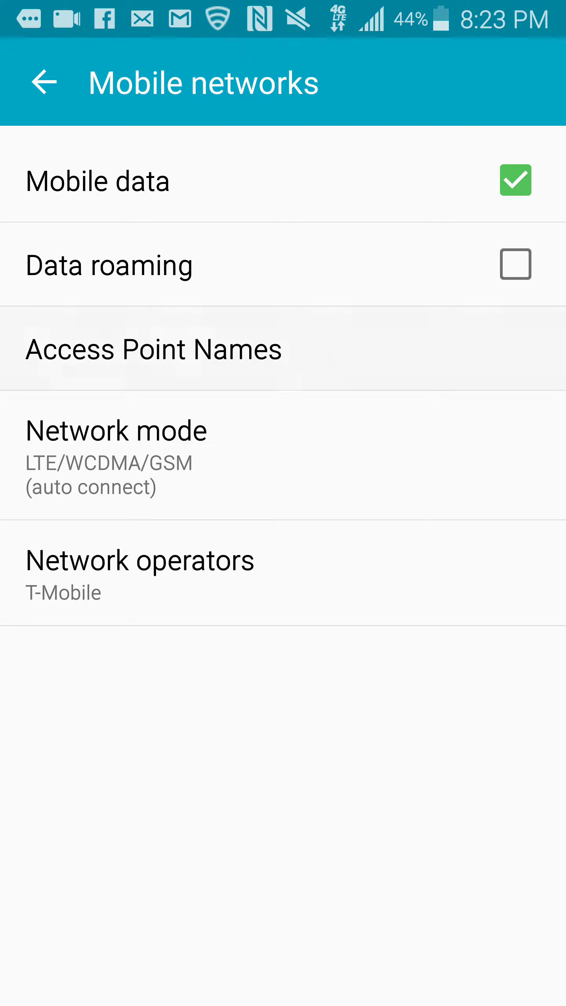
Reset Access Point Names to default, leaving the T-Mobile US LTE APN
click(154, 349)
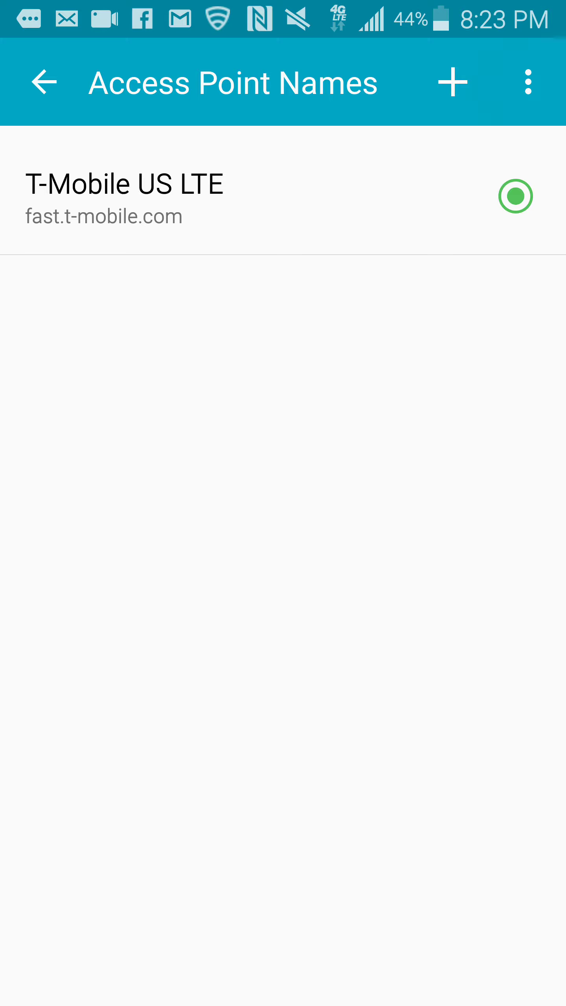
click(527, 82)
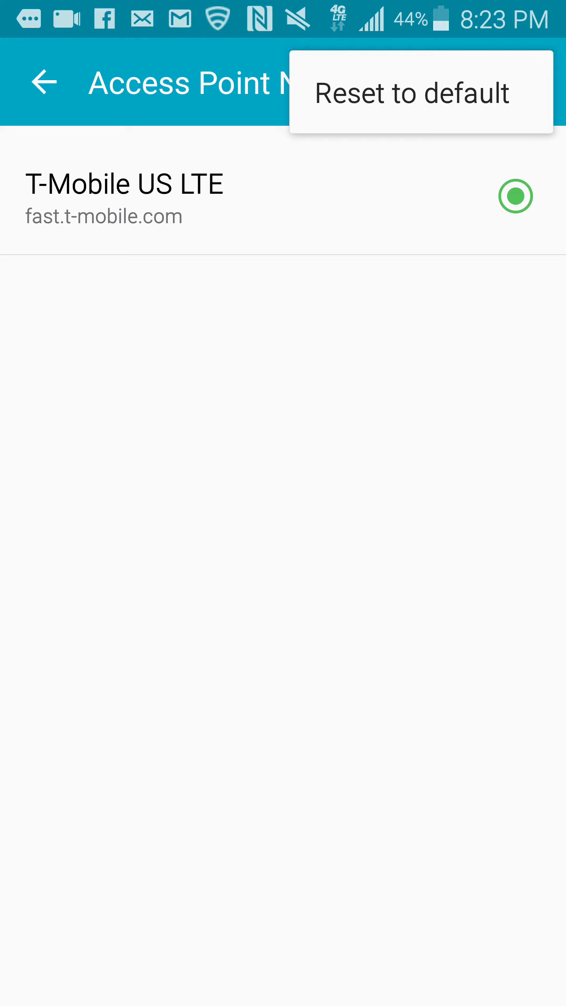
click(412, 92)
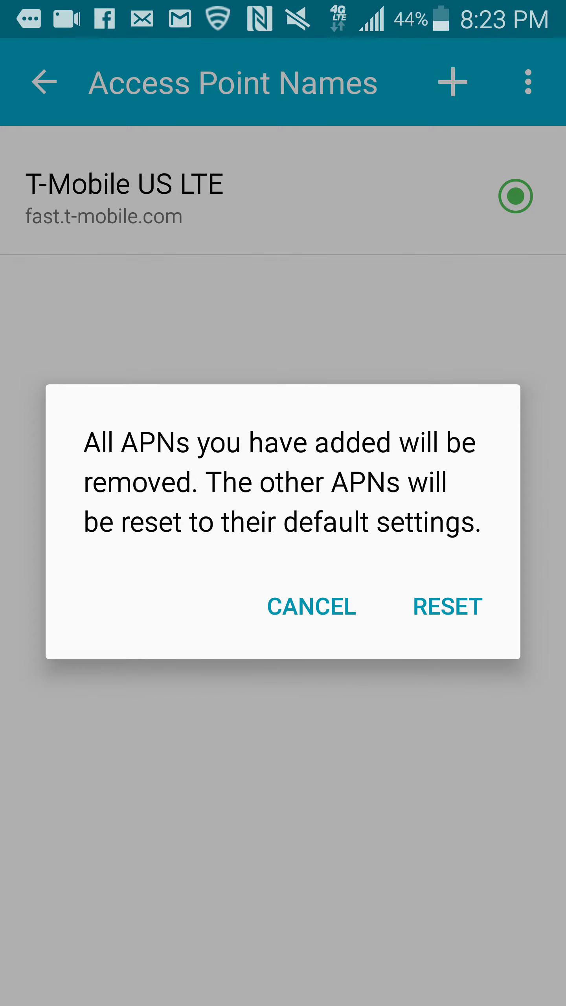
click(448, 606)
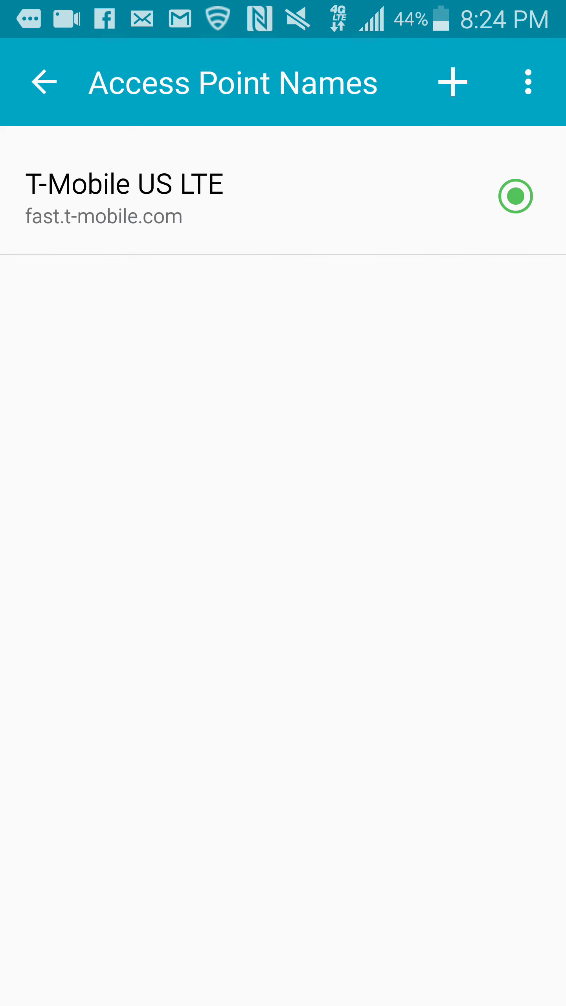
Return to the home screen to open Samsung Internet for m.accuweather.com
key(Home)
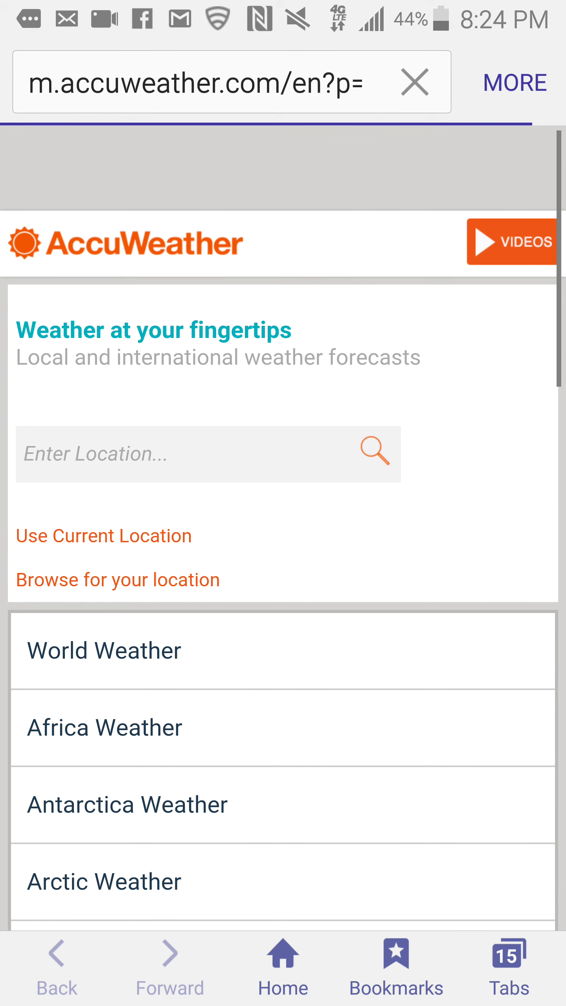
scroll(283, 531, up, 1)
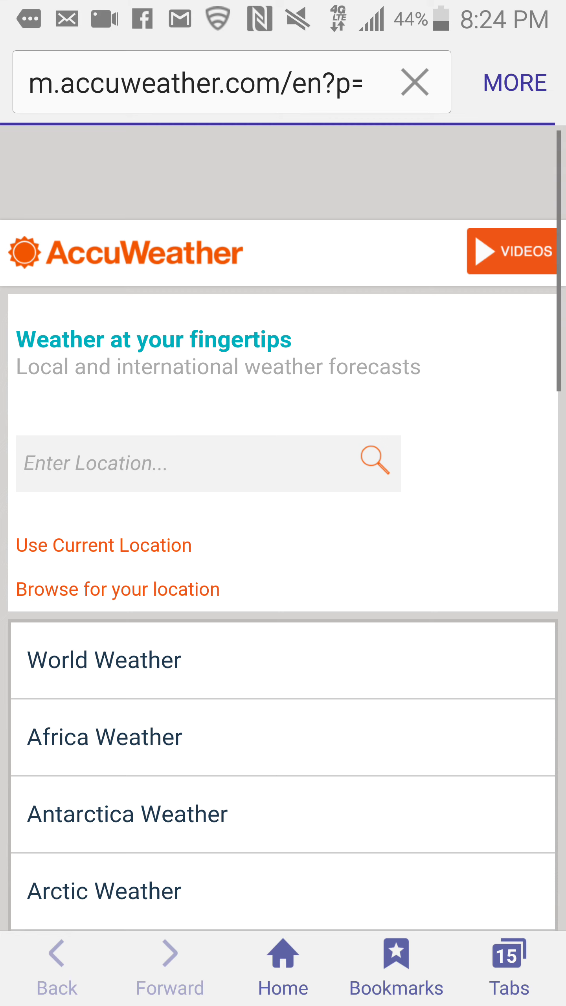